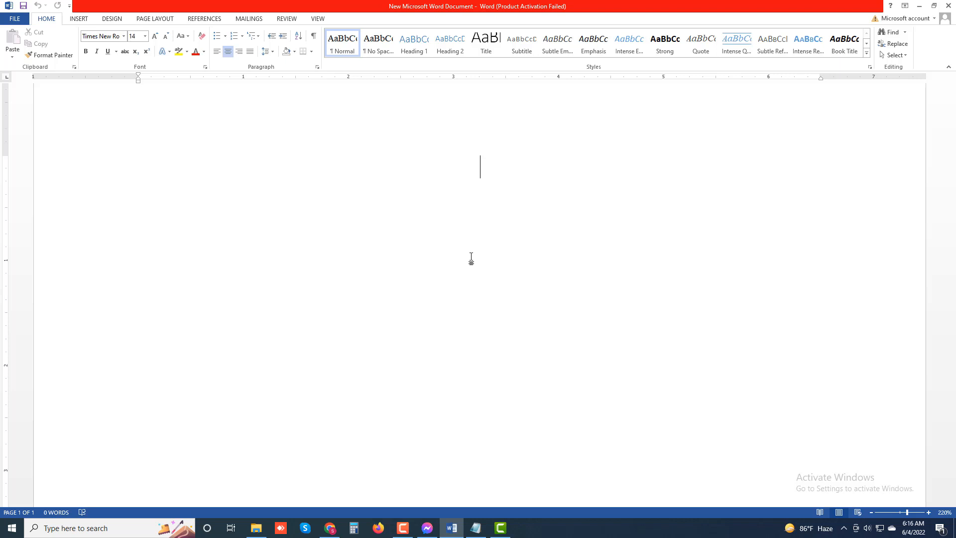
- Write the centered title "Mute Yourself with the Zoom Toolbar - Part 01" and start a new paragraph below it
{"action": "type", "text": "Mute"}
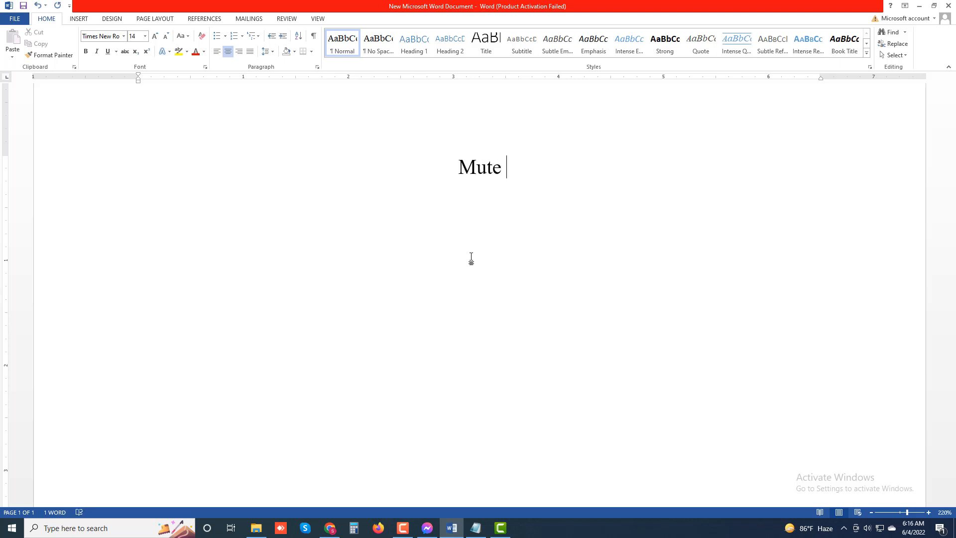
{"action": "type", "text": " Your"}
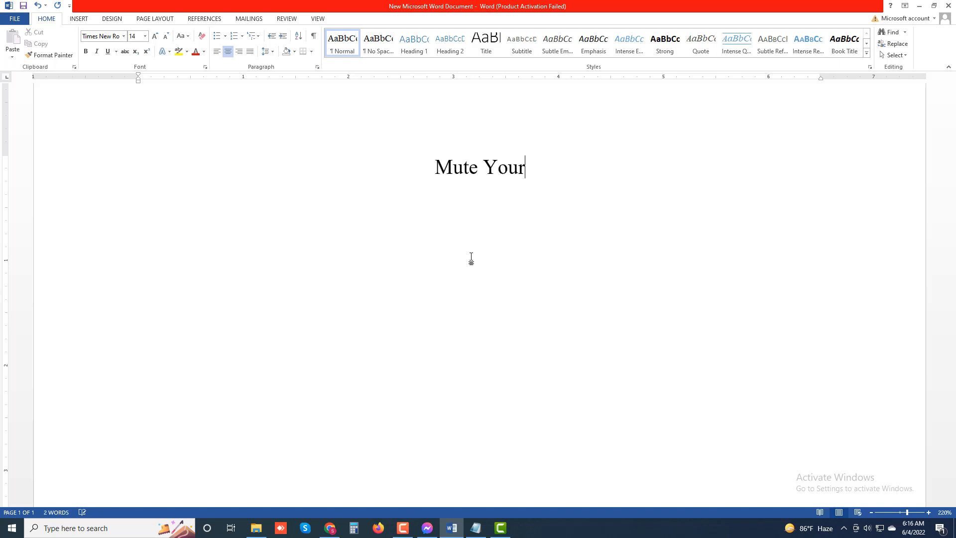
{"action": "type", "text": "self "}
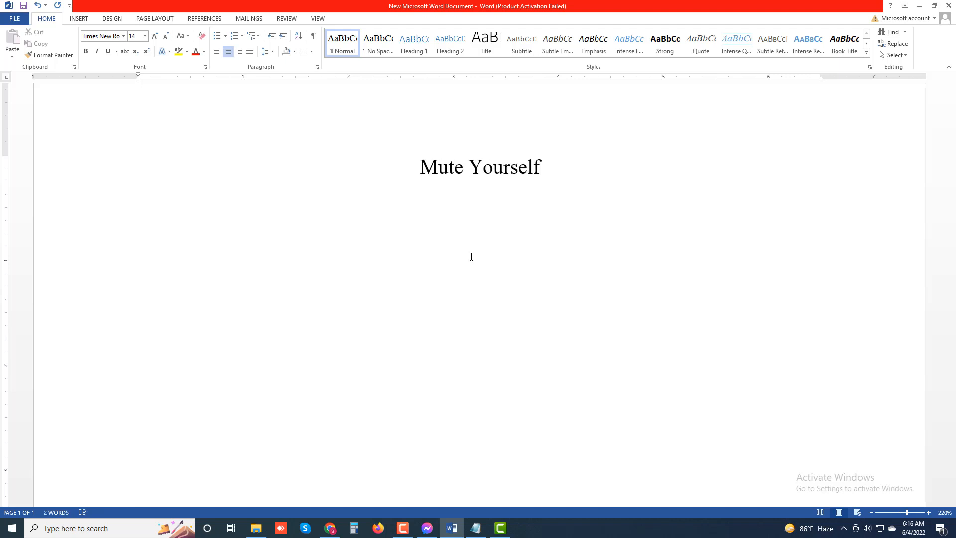
{"action": "type", "text": "with "}
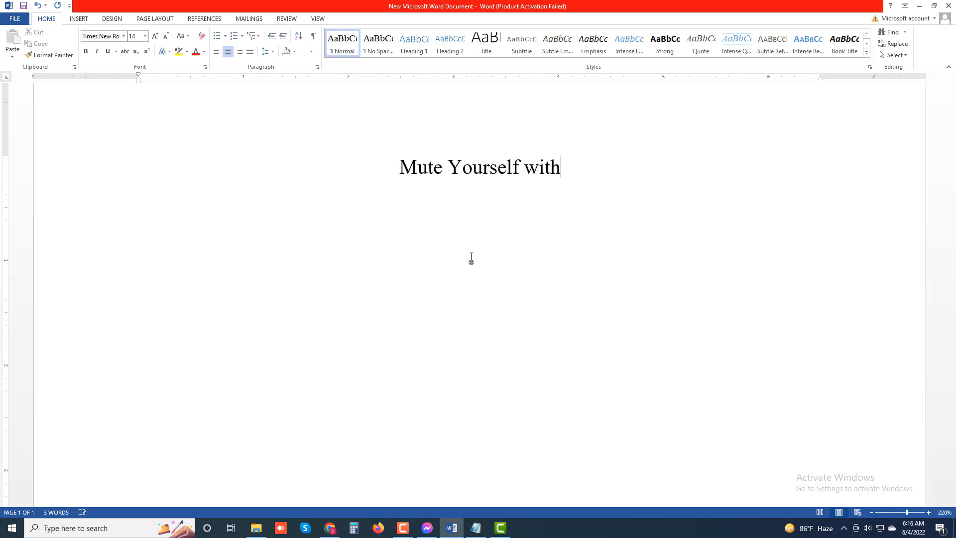
{"action": "type", "text": "the "}
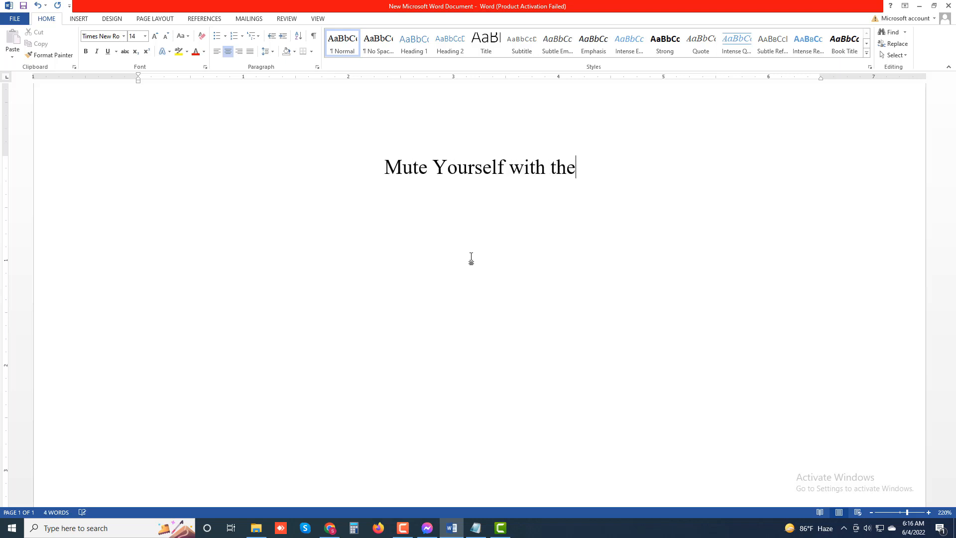
{"action": "type", "text": "Zoom"}
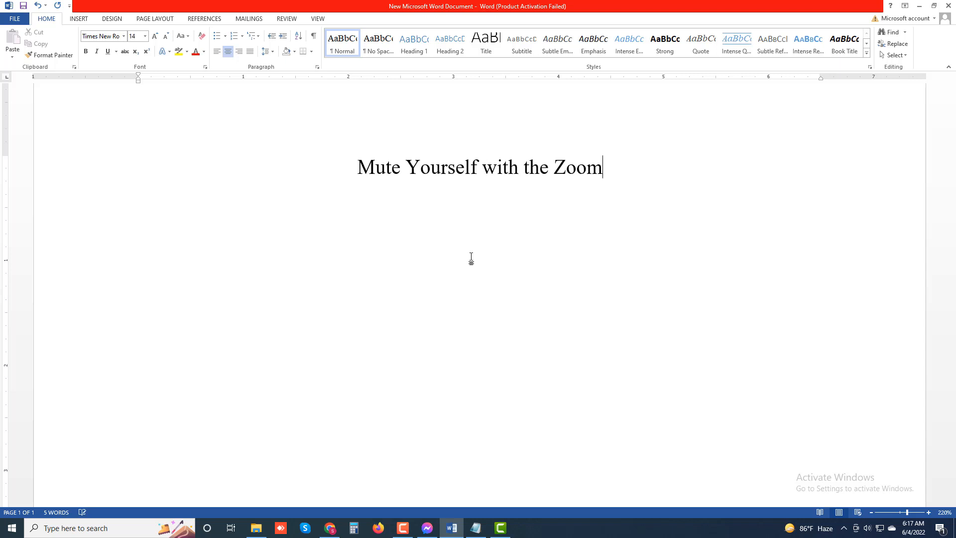
{"action": "type", "text": " Toolb"}
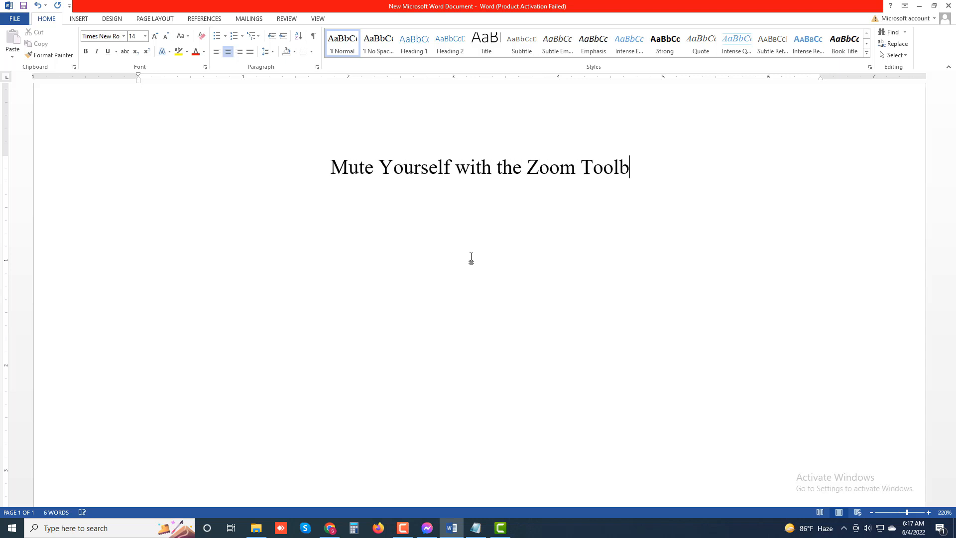
{"action": "type", "text": "ar - "}
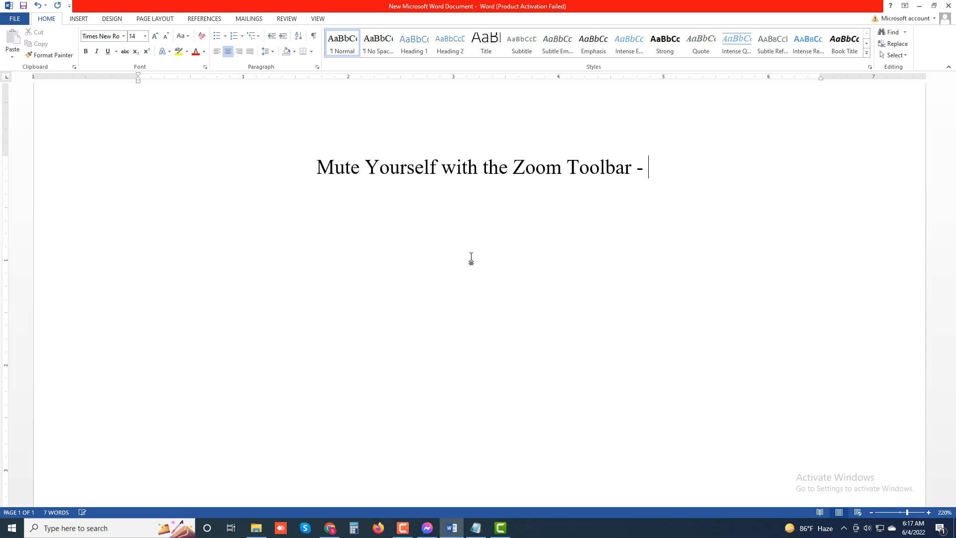
{"action": "type", "text": "Part"}
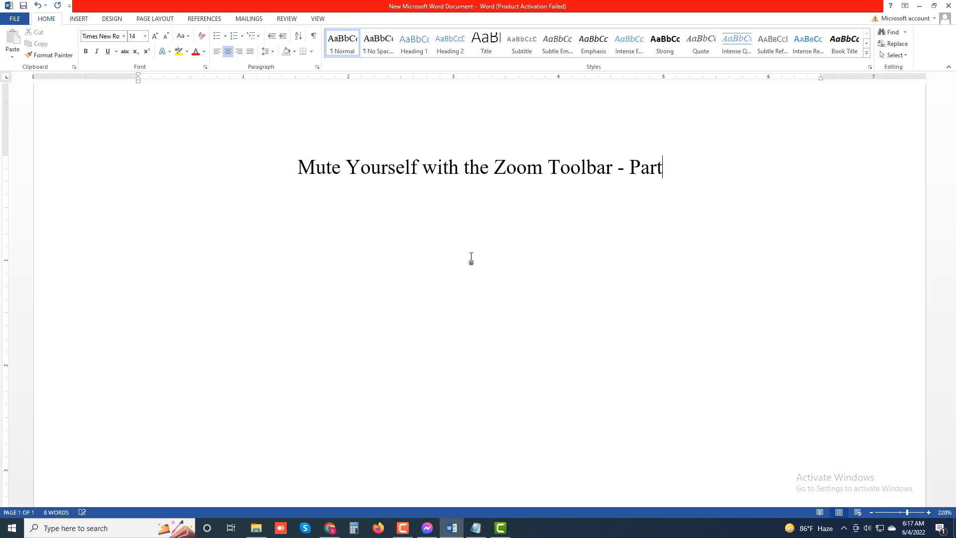
{"action": "type", "text": " 01"}
{"action": "key", "text": "Return"}
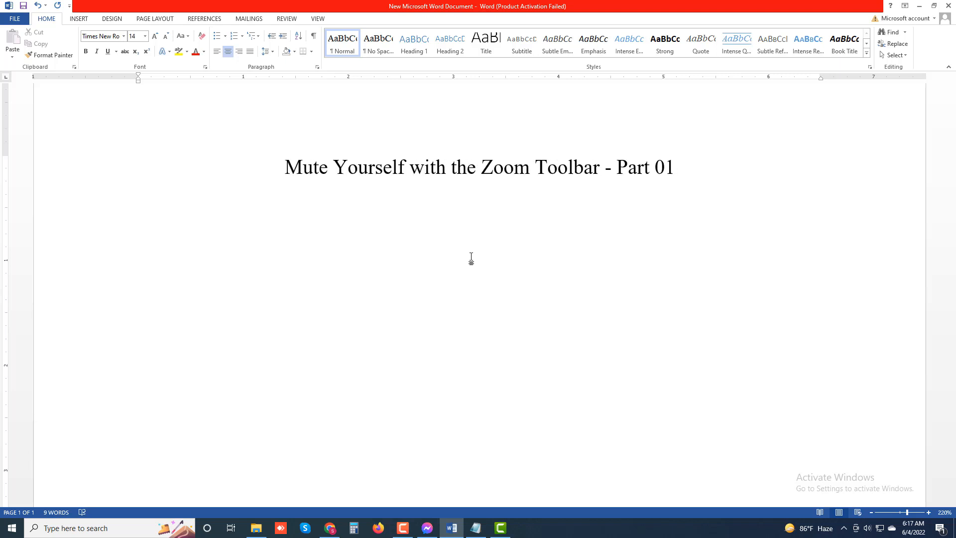
- Justify the new paragraph and begin it with "The Zoom toolbar makes it simple to mute yourself,"
{"action": "key", "text": "ctrl+j"}
{"action": "type", "text": "The "}
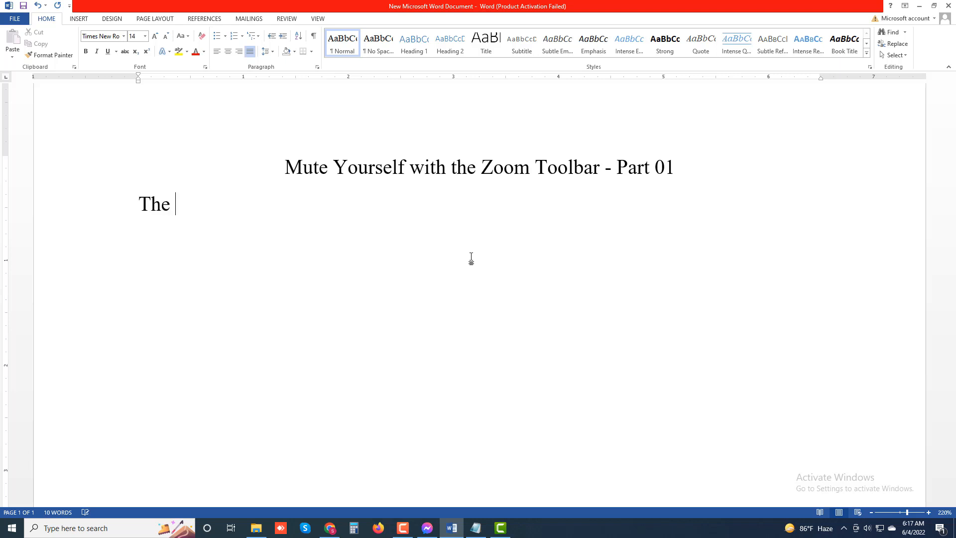
{"action": "type", "text": "Zoom "}
{"action": "type", "text": "tool"}
{"action": "key", "text": "BackSpace"}
{"action": "type", "text": "ol"}
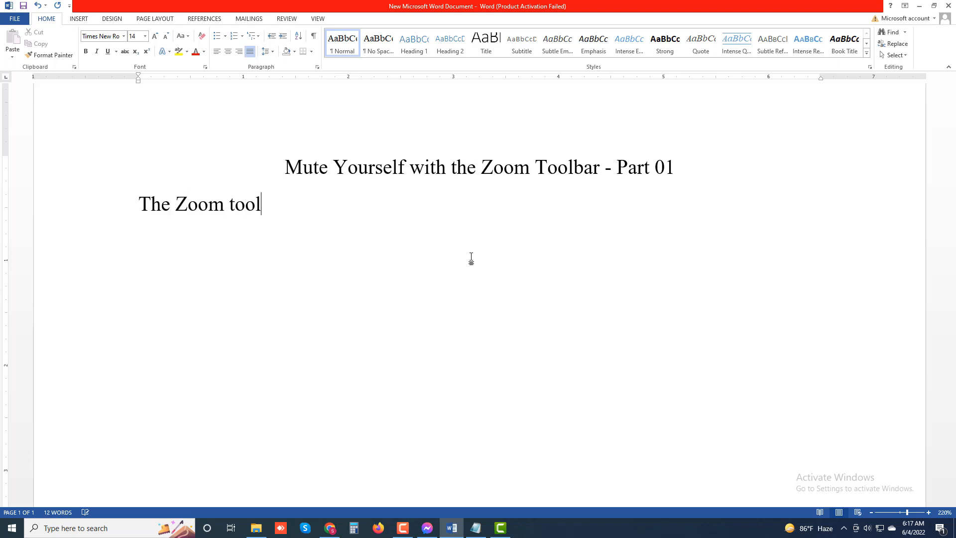
{"action": "type", "text": "bar makes "}
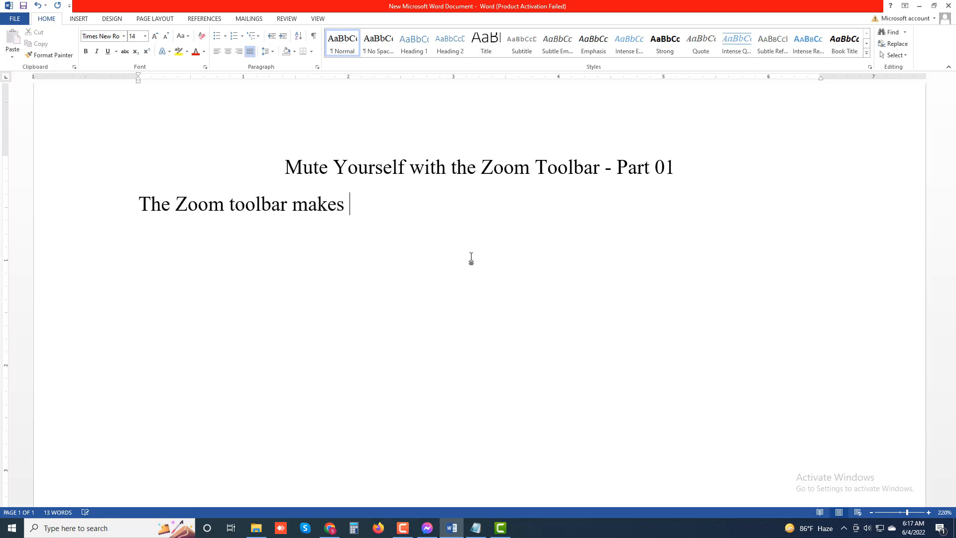
{"action": "type", "text": "it simple to mute "}
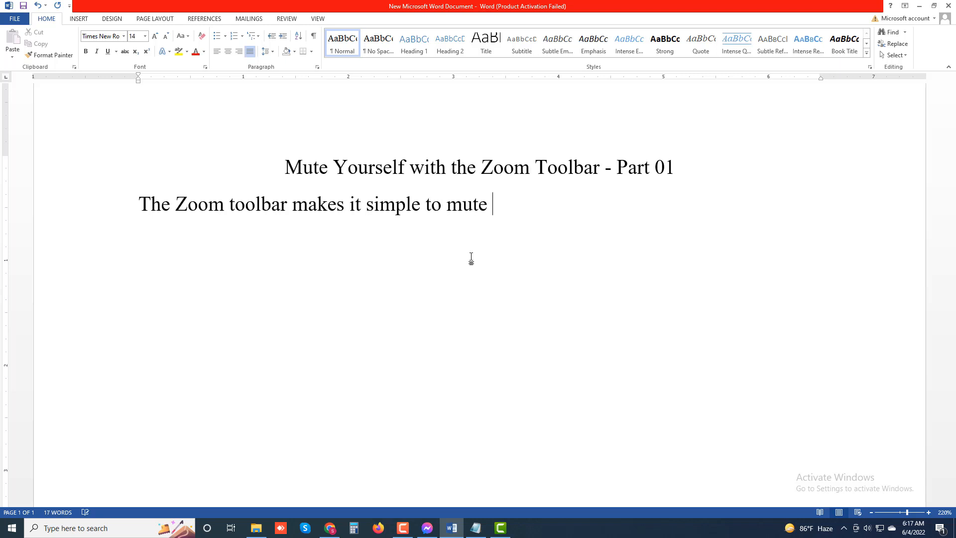
{"action": "type", "text": "yourself,"}
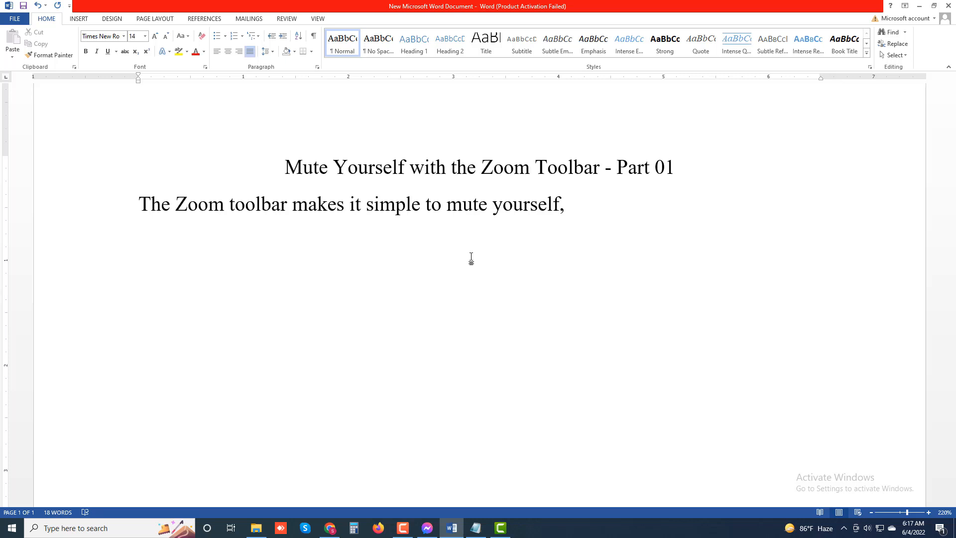
- Continue the introductory sentence with "and the process essentially the same", correcting the misspelling of "process"
{"action": "type", "text": "and the processs"}
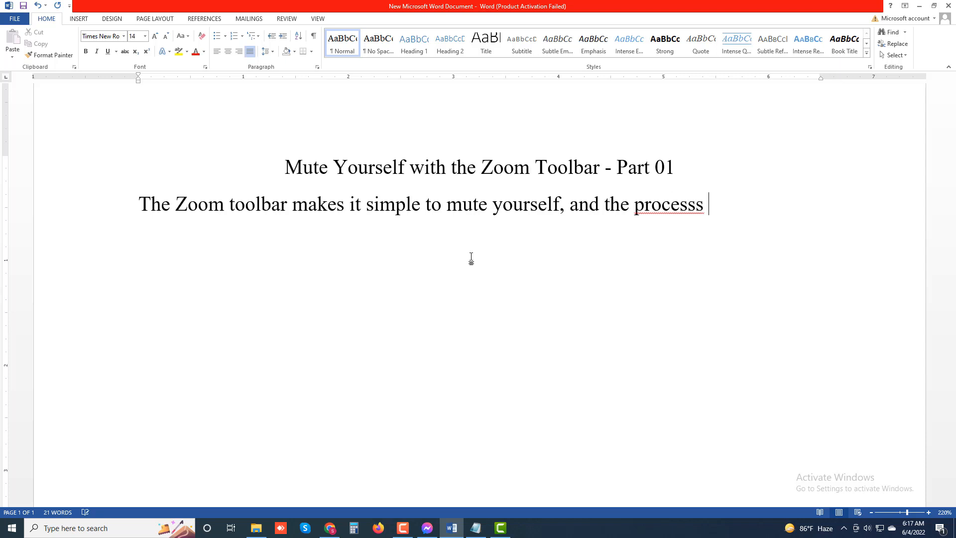
{"action": "key", "text": "BackSpace"}
{"action": "key", "text": "BackSpace"}
{"action": "key", "text": "BackSpace"}
{"action": "key", "text": "BackSpace"}
{"action": "key", "text": "BackSpace"}
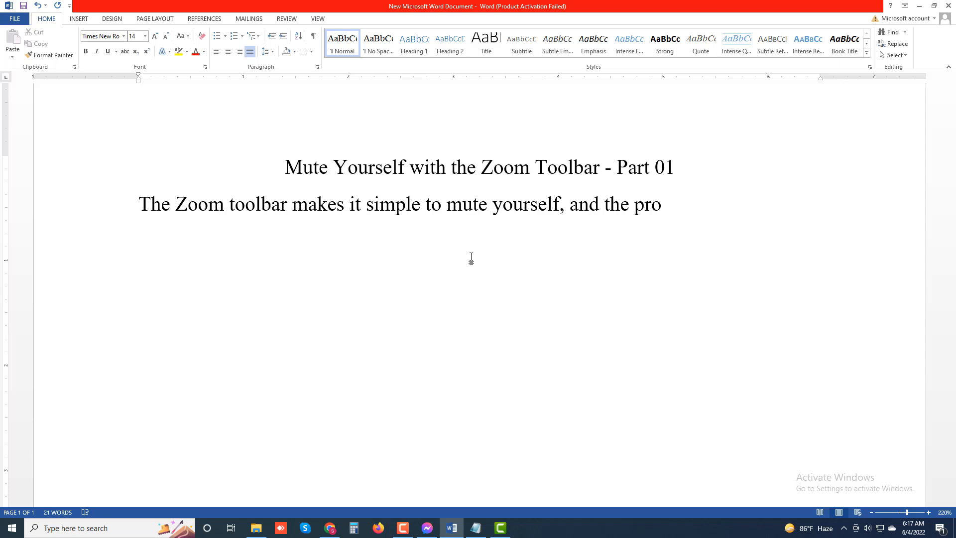
{"action": "type", "text": "cess essential"}
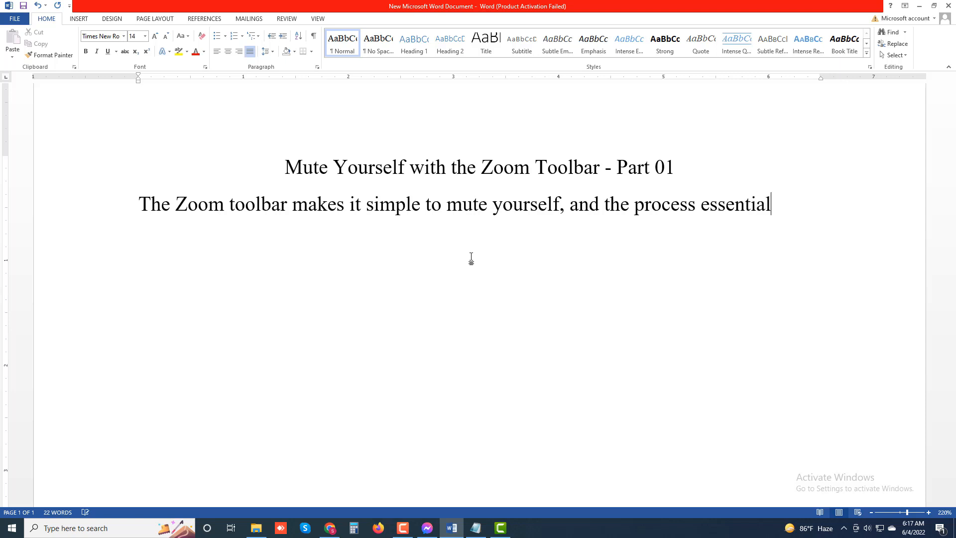
{"action": "type", "text": "ly the same"}
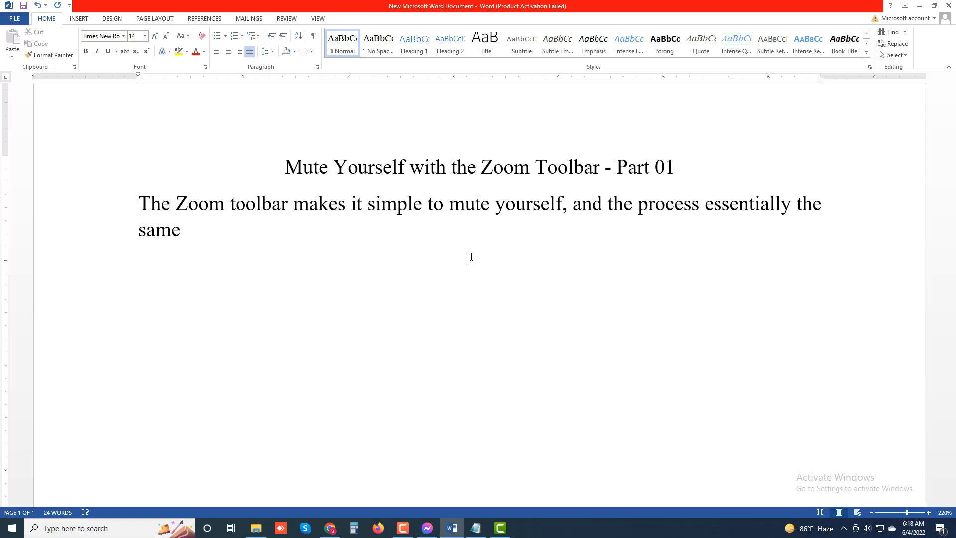
{"action": "type", "text": " for both th"}
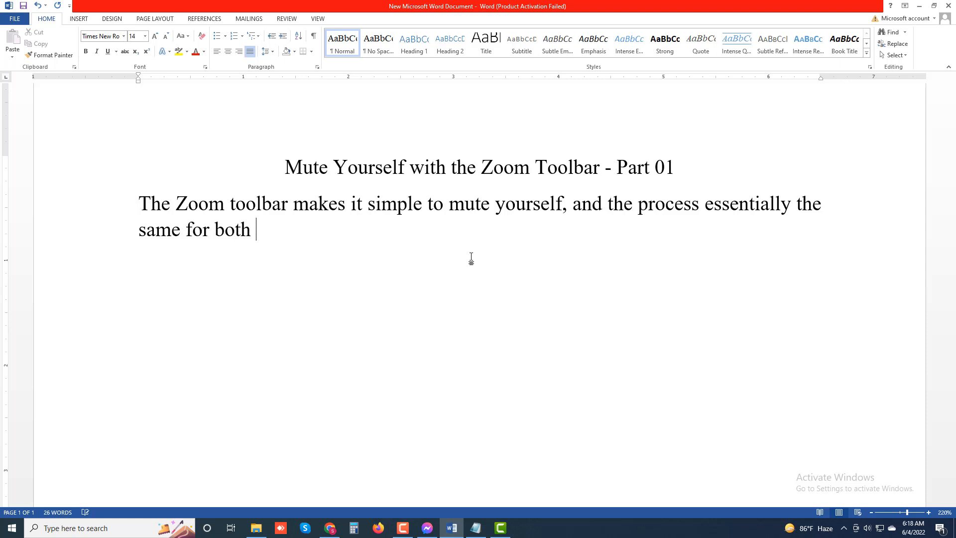
{"action": "type", "text": "e p"}
- Finish the introductory sentence with "for both the PC and mobile app." and start a new paragraph
{"action": "key", "text": "BackSpace"}
{"action": "type", "text": "PC and "}
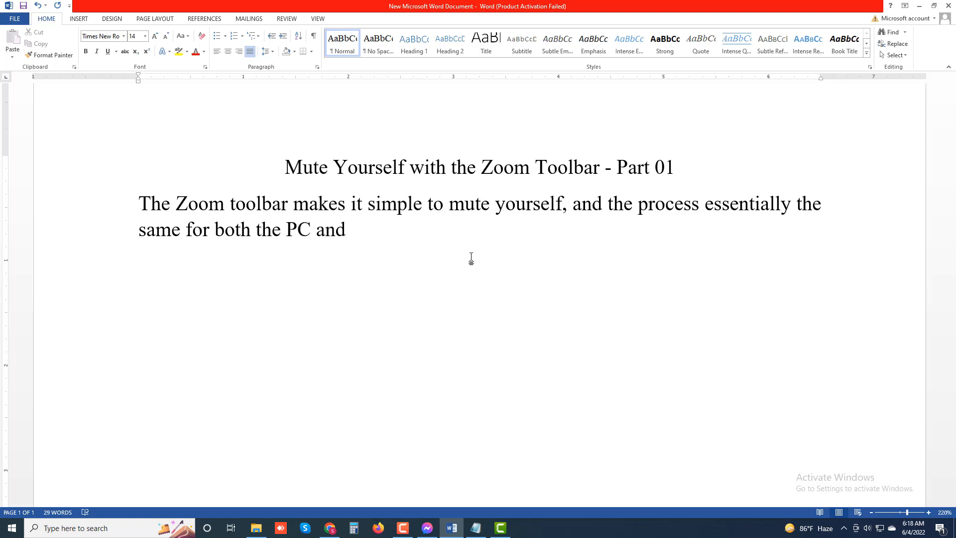
{"action": "type", "text": "mobile ap"}
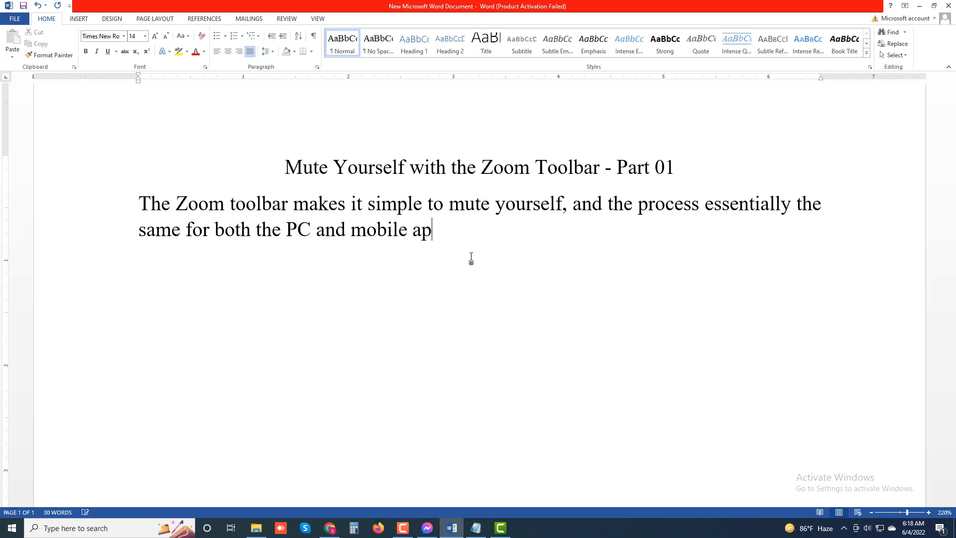
{"action": "type", "text": "p."}
{"action": "key", "text": "Return"}
- Add the lead-in line "To mute yourself on Zoom:" and start a new paragraph after it
{"action": "type", "text": "To mute"}
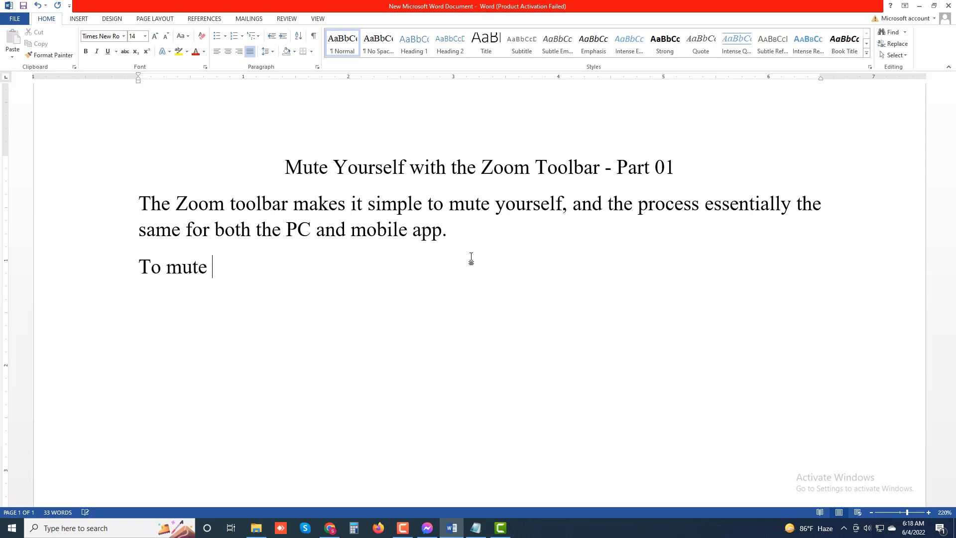
{"action": "type", "text": " yourself on "}
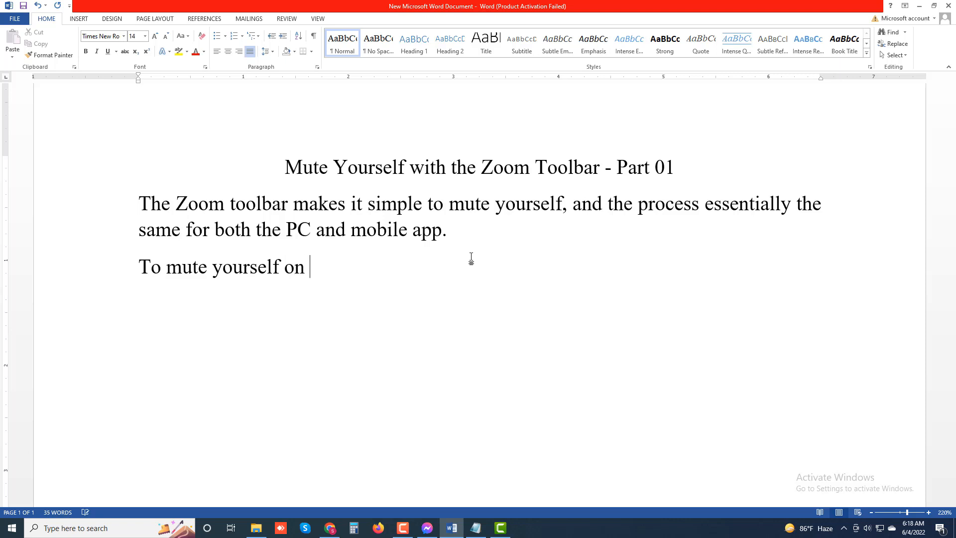
{"action": "type", "text": "Zoom:"}
{"action": "key", "text": "Return"}
- Begin the first numbered instruction with "1. Once you're the Zoom call"
{"action": "type", "text": "1. Once"}
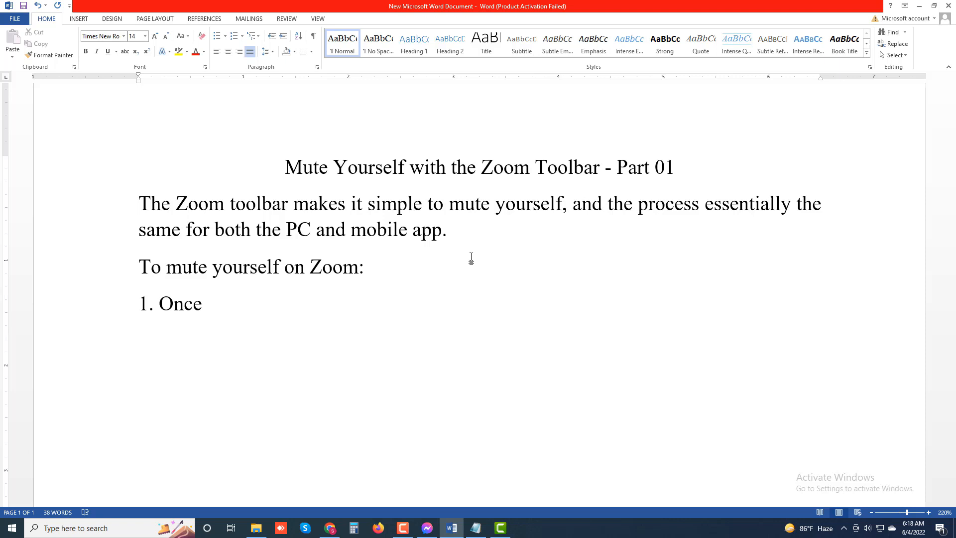
{"action": "type", "text": " your"}
{"action": "key", "text": "BackSpace"}
{"action": "type", "text": "'re "}
{"action": "type", "text": "the Zo"}
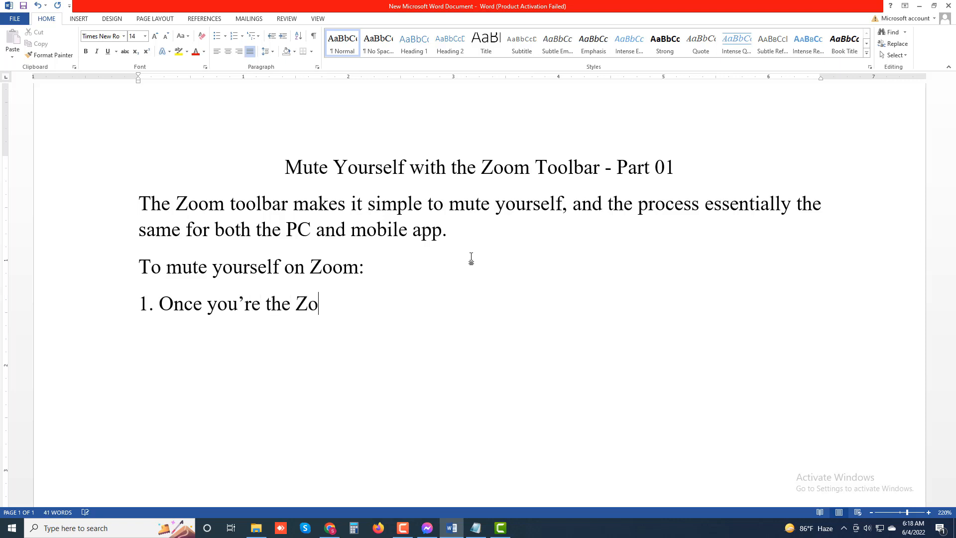
{"action": "type", "text": "olo"}
{"action": "key", "text": "BackSpace"}
{"action": "key", "text": "BackSpace"}
{"action": "type", "text": "m call"}
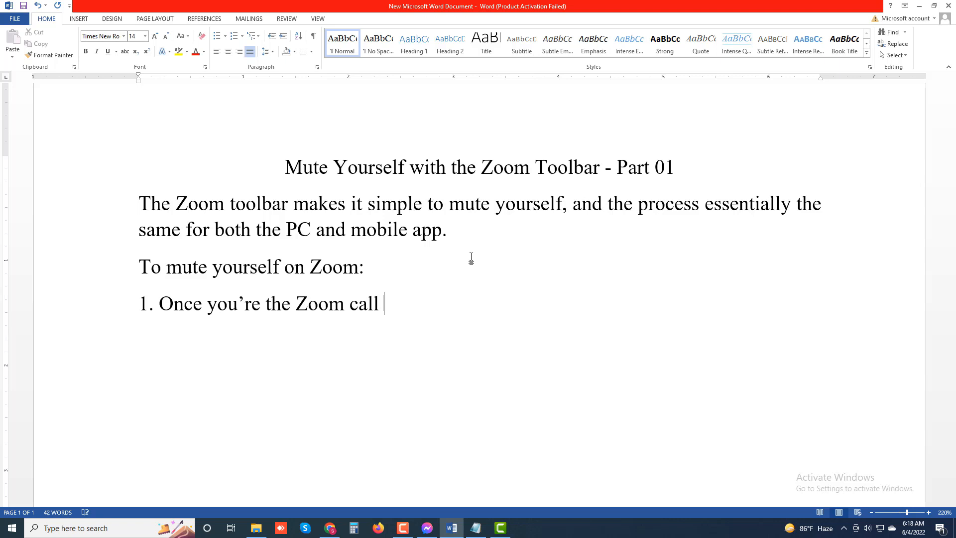
- Continue the first numbered instruction with ", click or tap the Mute Button in the button left corner"
{"action": "key", "text": "BackSpace"}
{"action": "type", "text": ", click or  tap"}
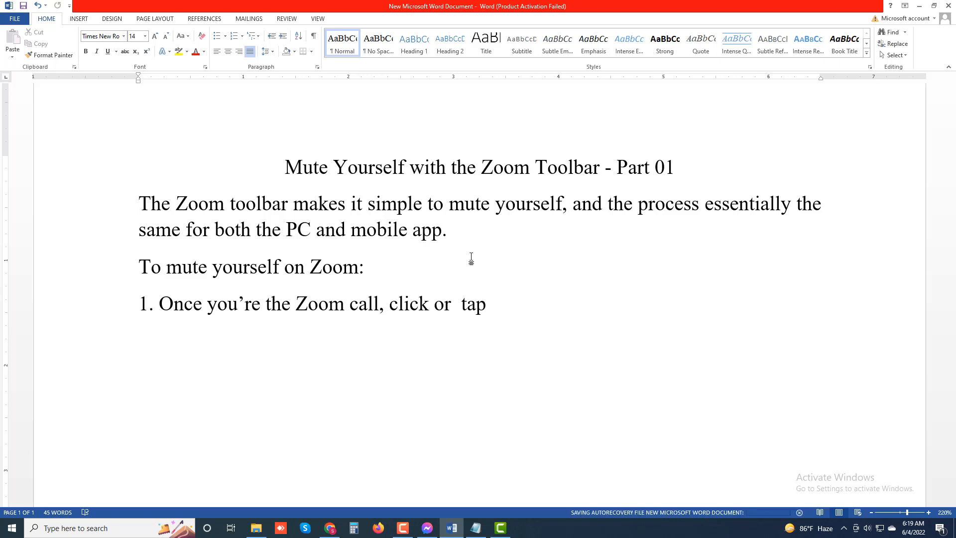
{"action": "type", "text": "the "}
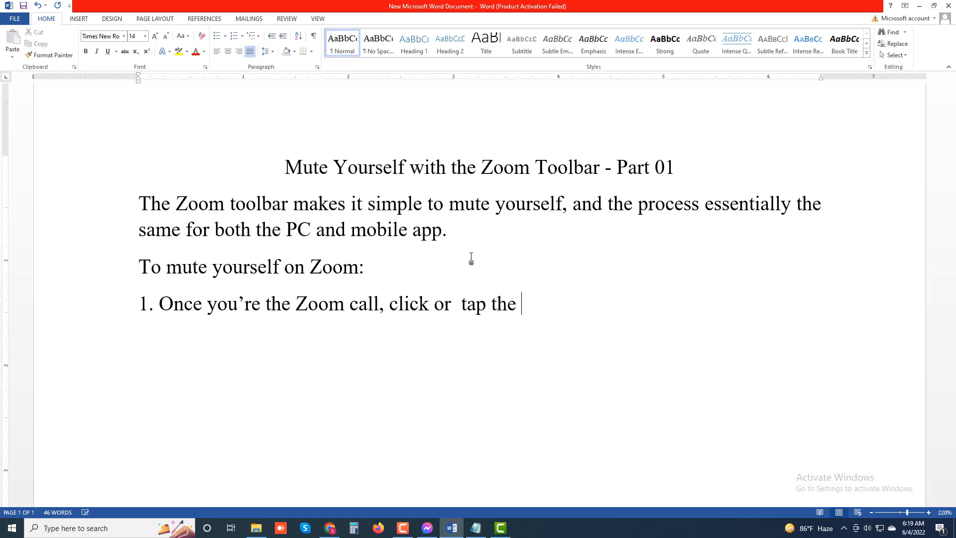
{"action": "type", "text": "Mute B"}
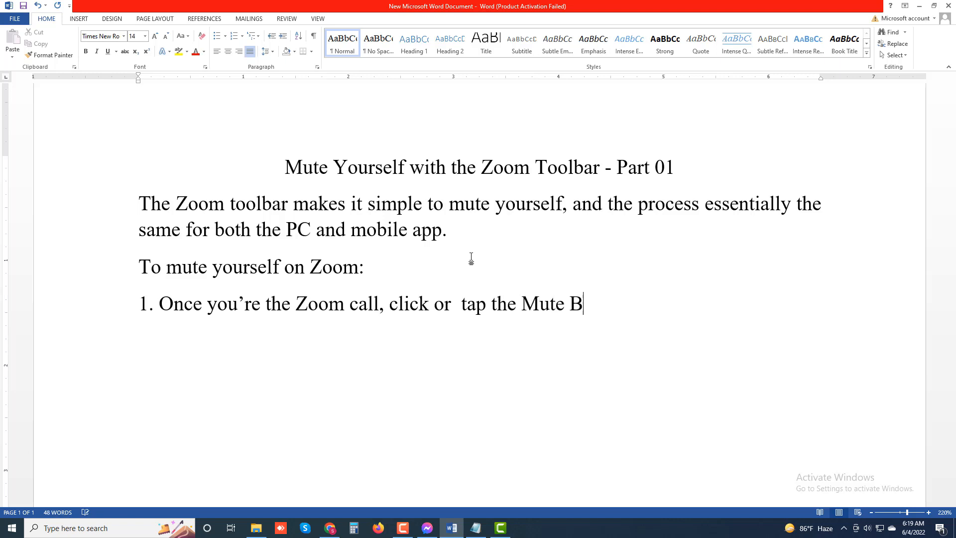
{"action": "type", "text": "utton in t"}
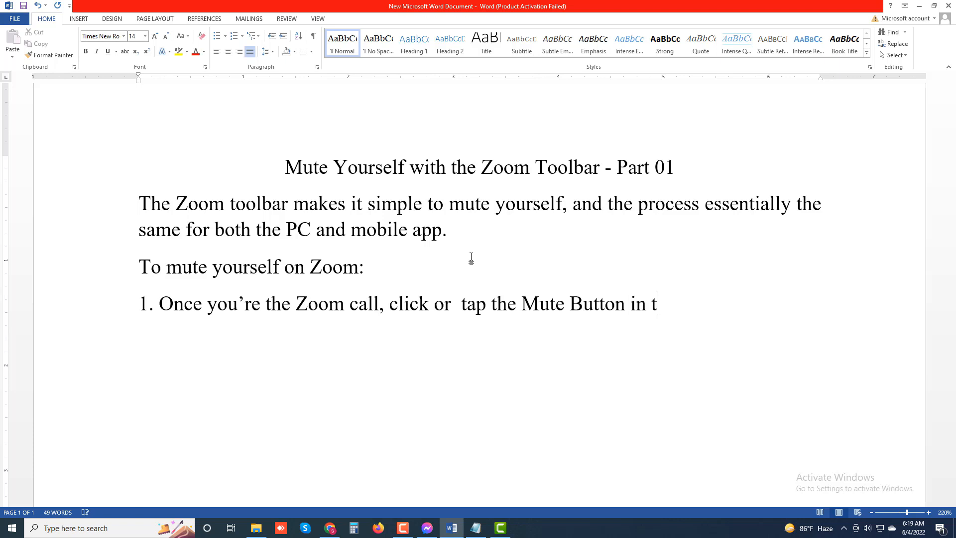
{"action": "type", "text": "he button lef"}
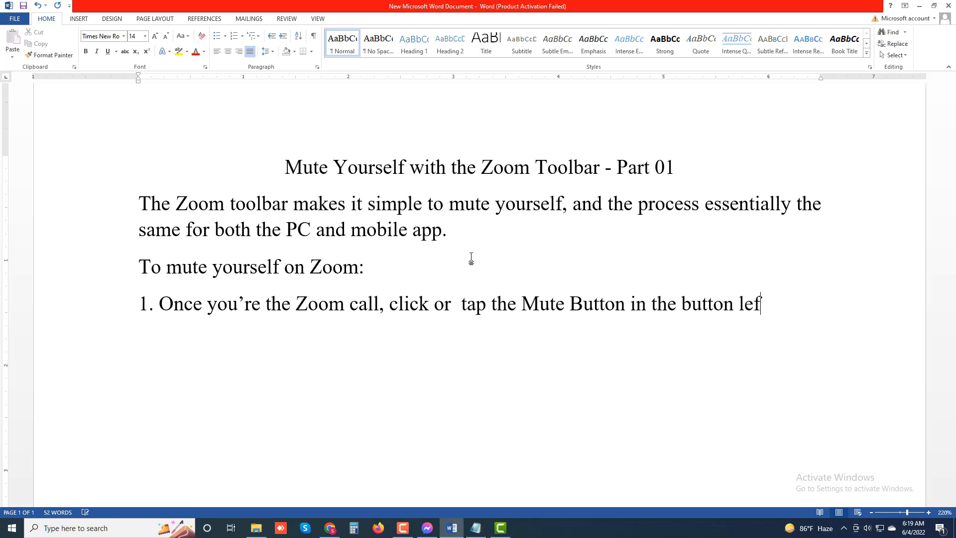
{"action": "type", "text": "t corner"}
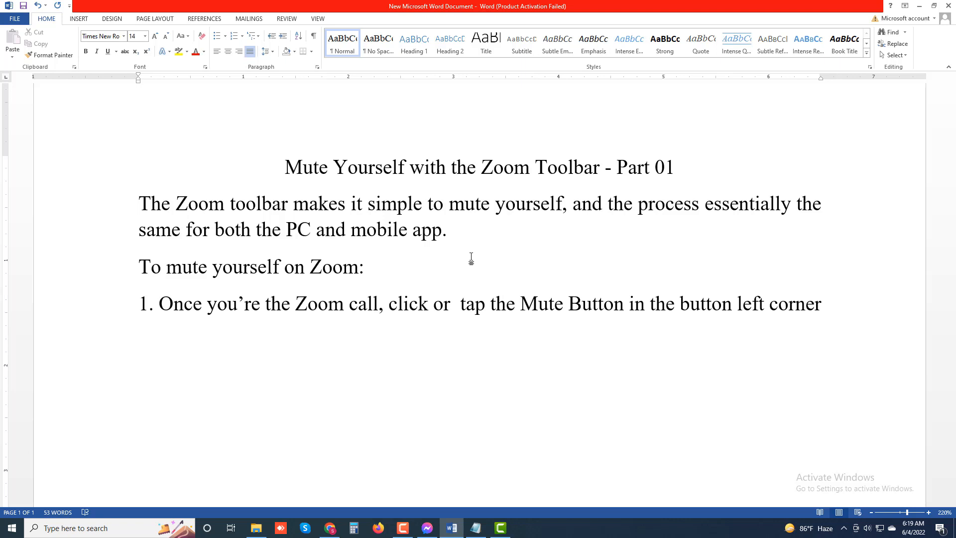
{"action": "type", "text": ". The"}
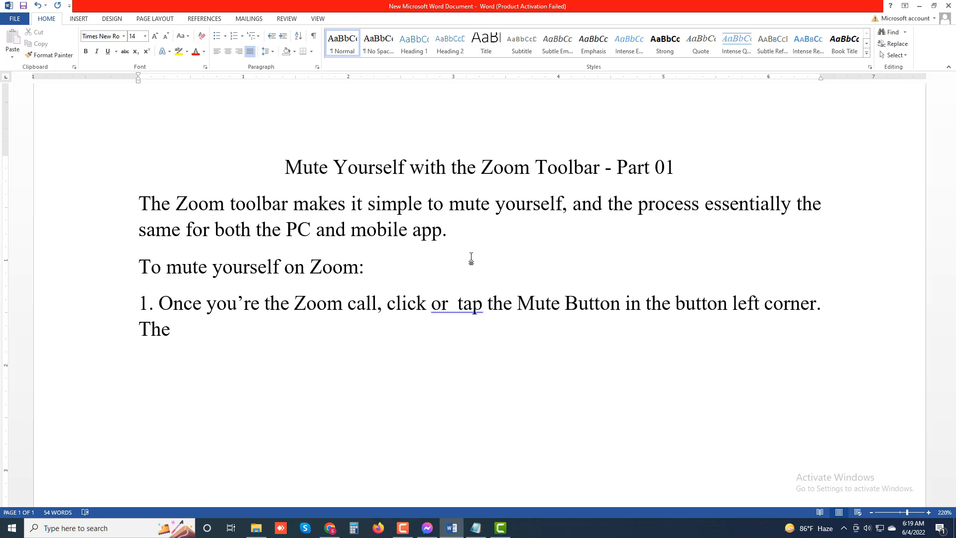
{"action": "type", "text": " mute button "}
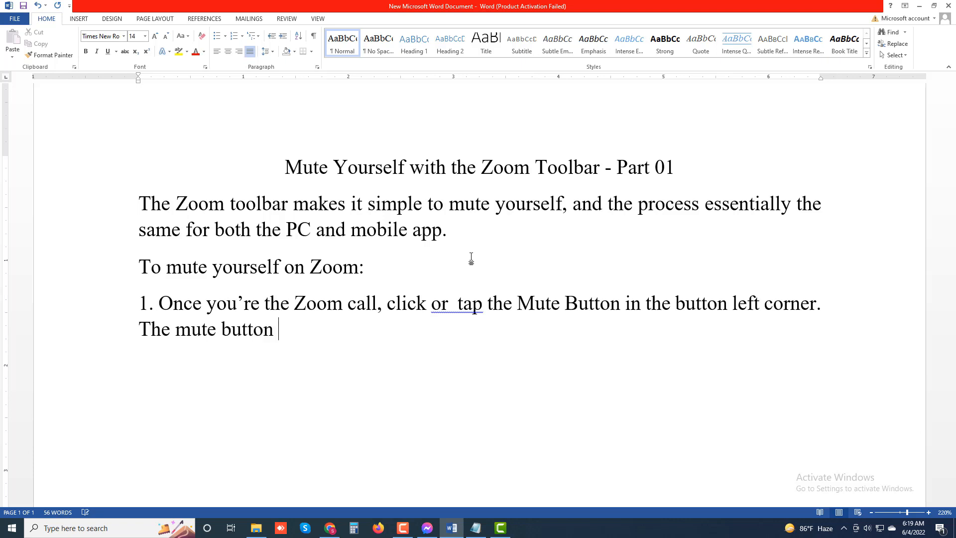
{"action": "type", "text": "should c"}
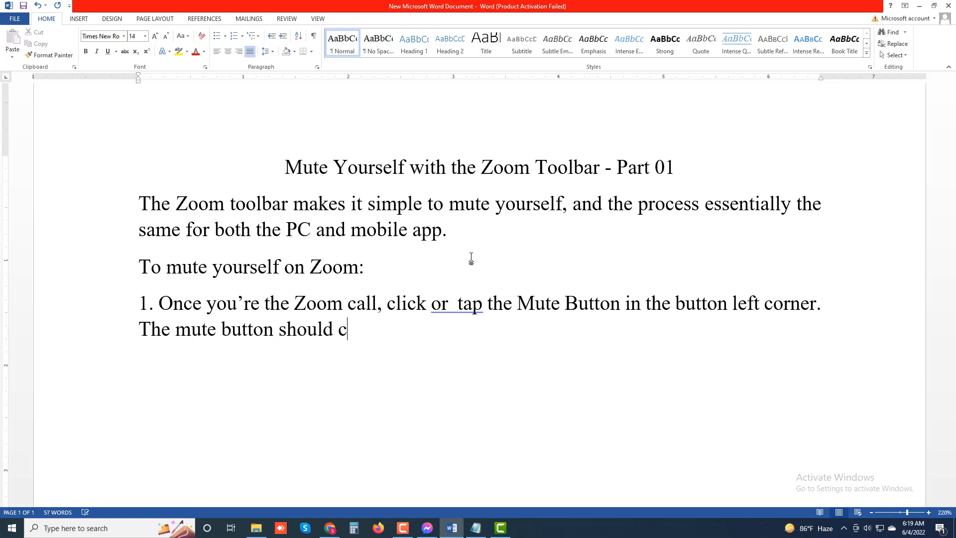
{"action": "type", "text": "hange"}
- End the first numbered instruction's opening sentence with a period and continue with "The mute button should change to a"
{"action": "type", "text": "to"}
- Continue the mute button sentence with "crossed-out microphone icon and say “unmute”"
{"action": "type", "text": "crossed"}
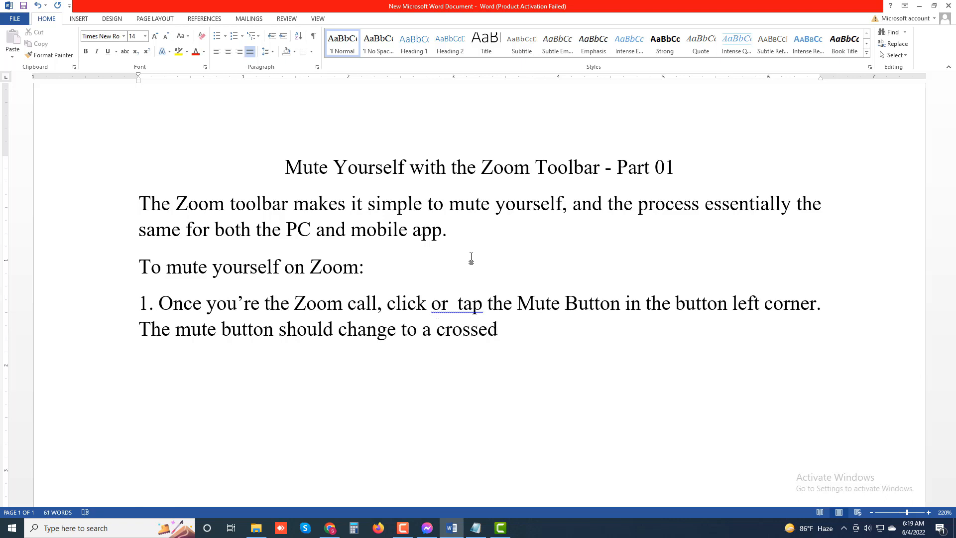
{"action": "type", "text": "-out microph"}
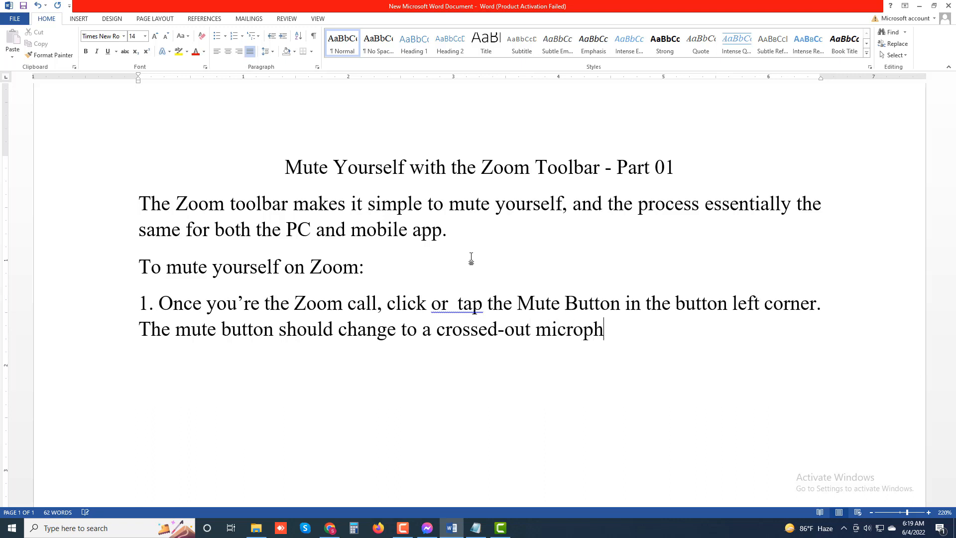
{"action": "type", "text": "one"}
{"action": "type", "text": "icon "}
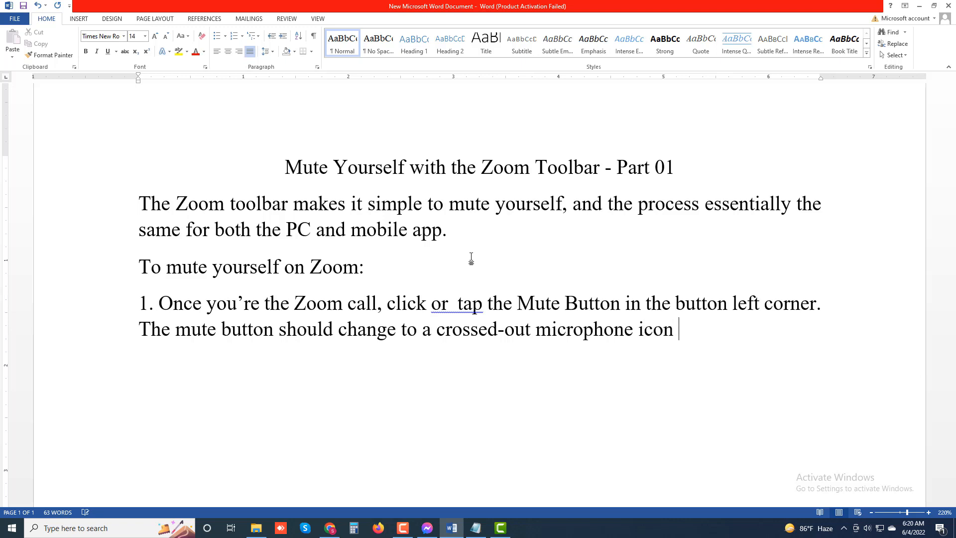
{"action": "type", "text": "and say "}
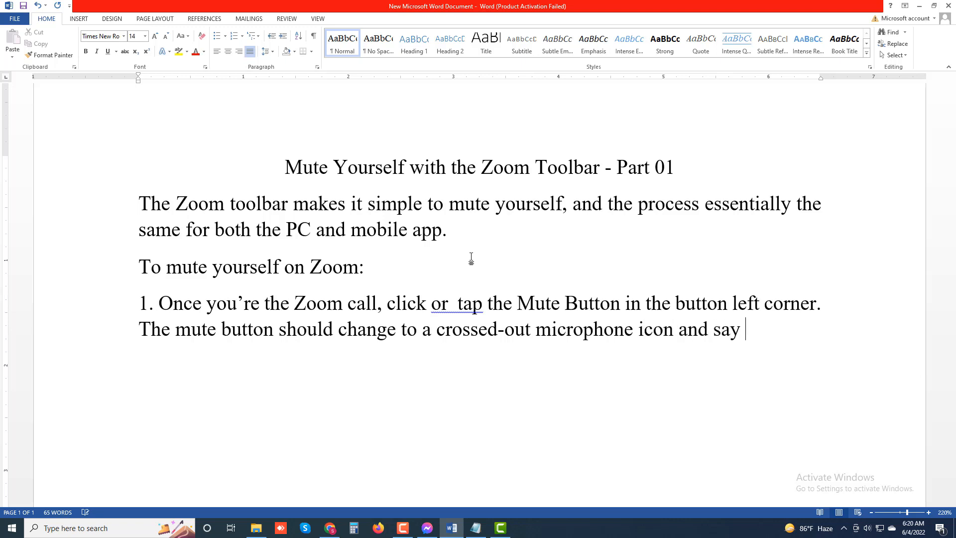
{"action": "type", "text": "“unmu"}
{"action": "type", "text": "te\""}
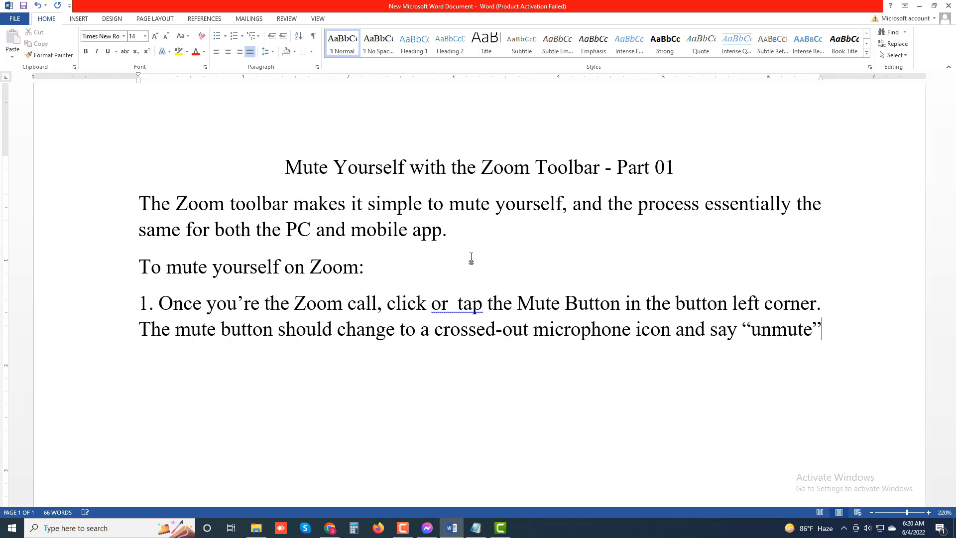
{"action": "type", "text": ". This "}
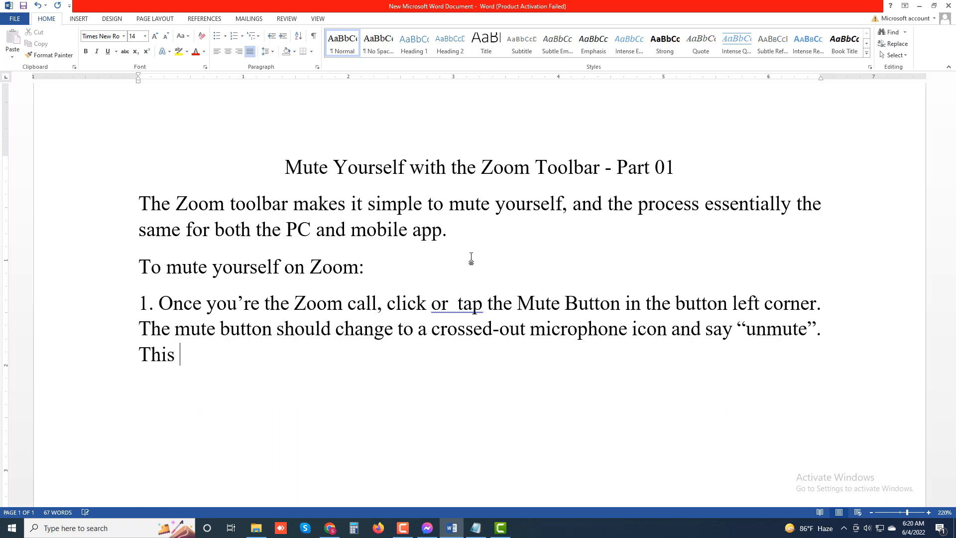
{"action": "type", "text": "unmute b"}
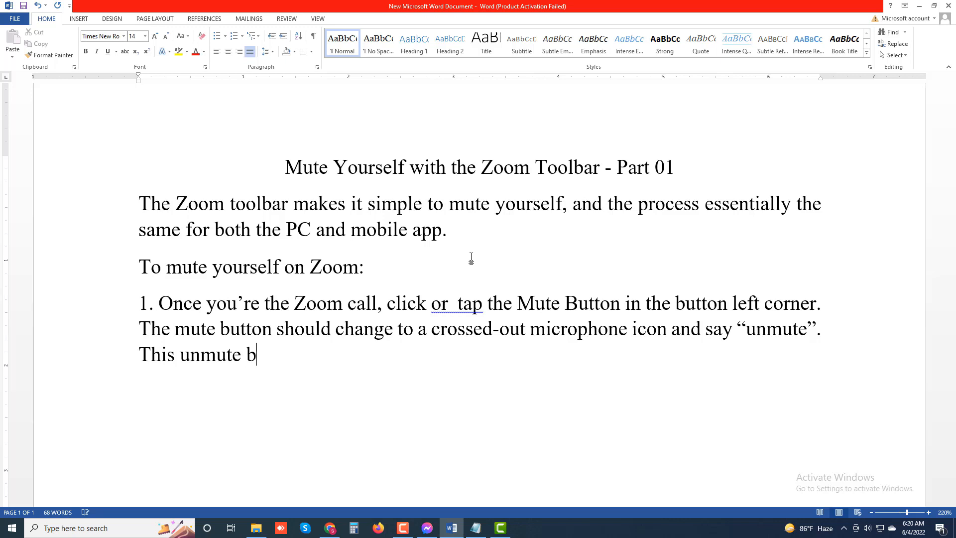
{"action": "type", "text": "utton indicates"}
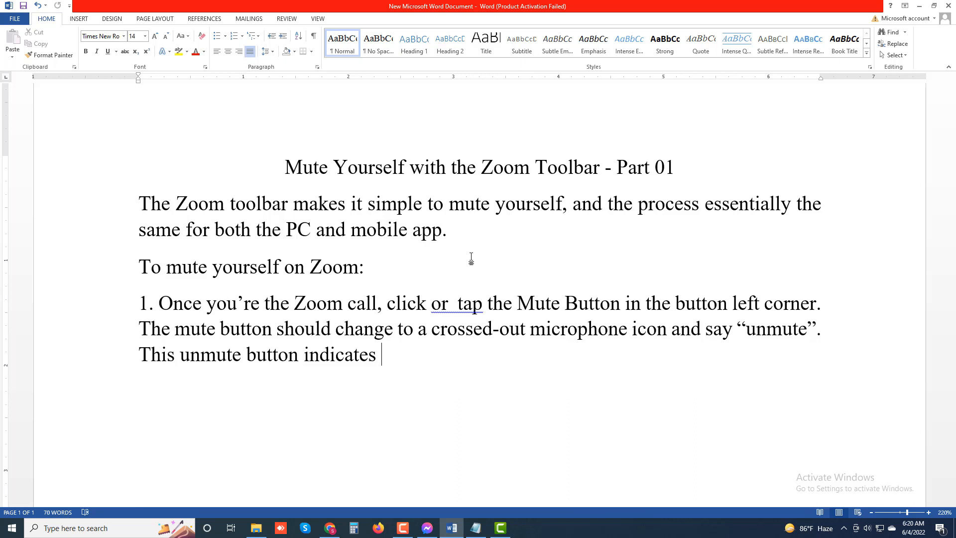
{"action": "type", "text": " that your micro"}
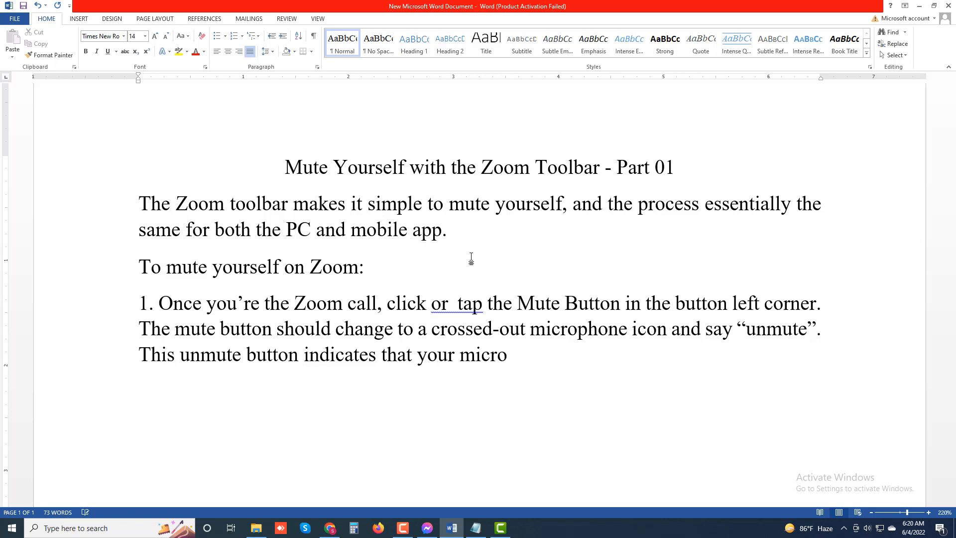
{"action": "type", "text": "phone has benn"}
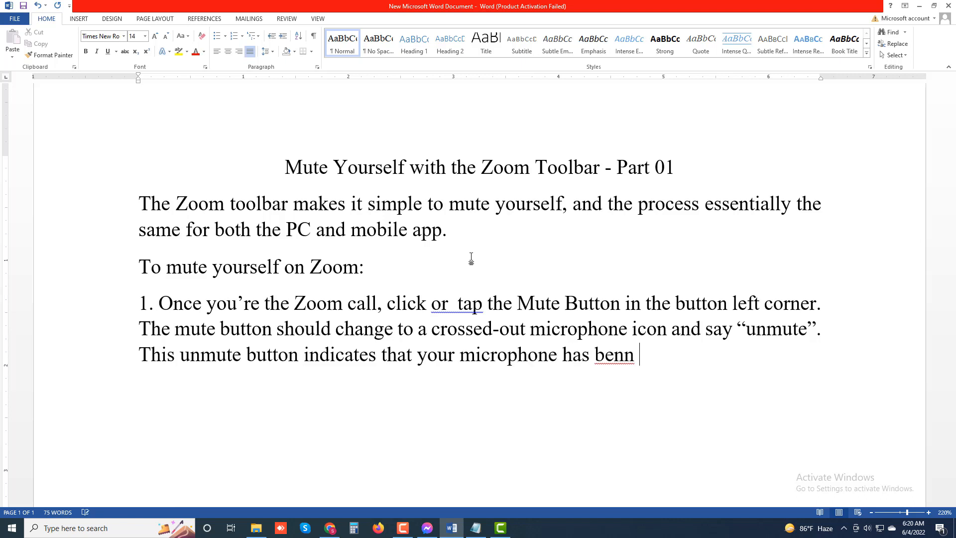
- Complete the sentence about the unmute button with "that your microphone has been turned off."
{"action": "key", "text": "BackSpace"}
{"action": "key", "text": "BackSpace"}
{"action": "key", "text": "BackSpace"}
{"action": "type", "text": "en turned "}
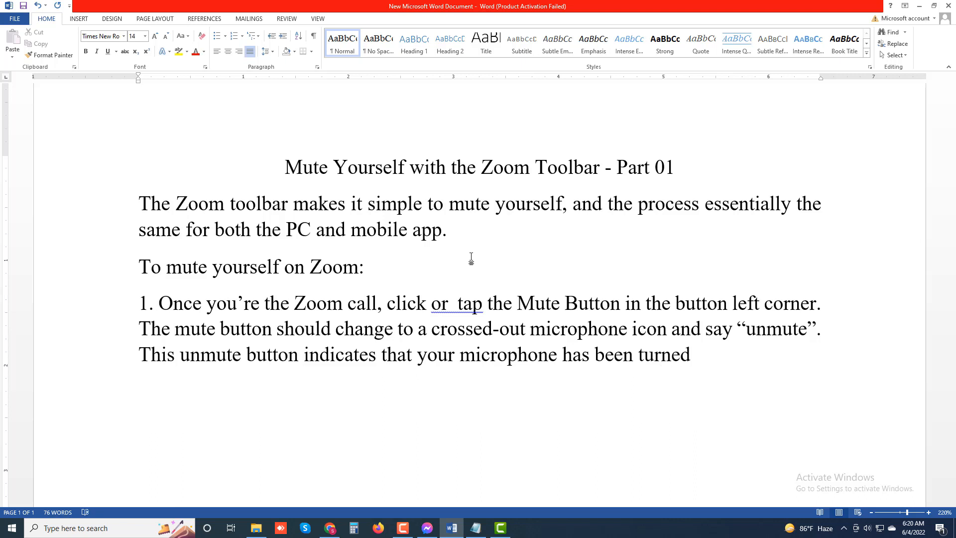
{"action": "type", "text": "off."}
- Correct the flagged double space in "or tap" and start a new paragraph after the first numbered instruction
{"action": "right_click", "coordinate": [458, 307]}
{"action": "left_click", "coordinate": [517, 322]}
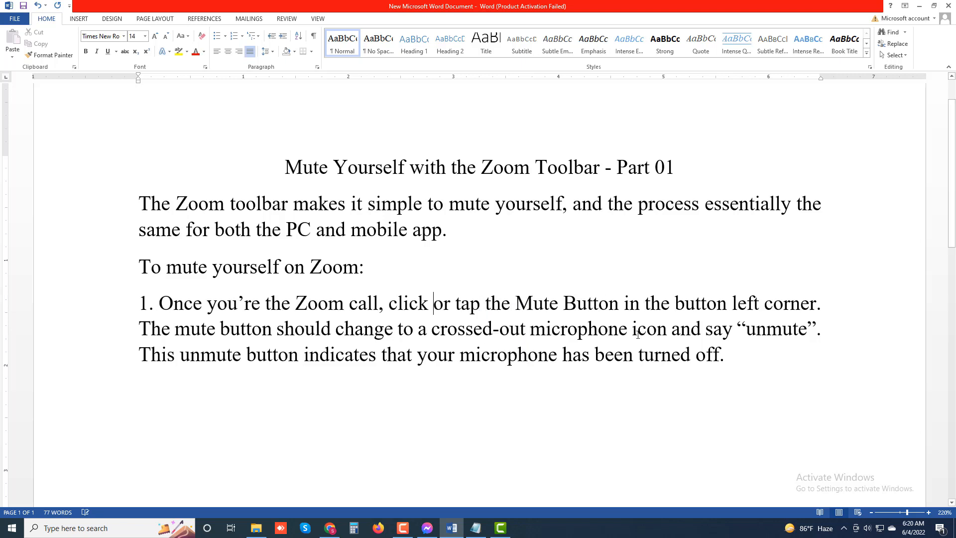
{"action": "key", "text": "Return"}
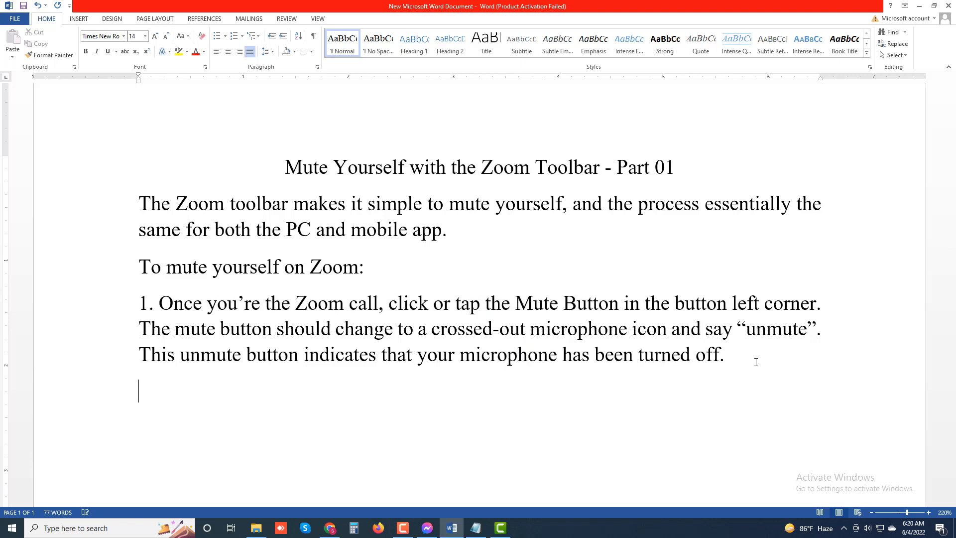